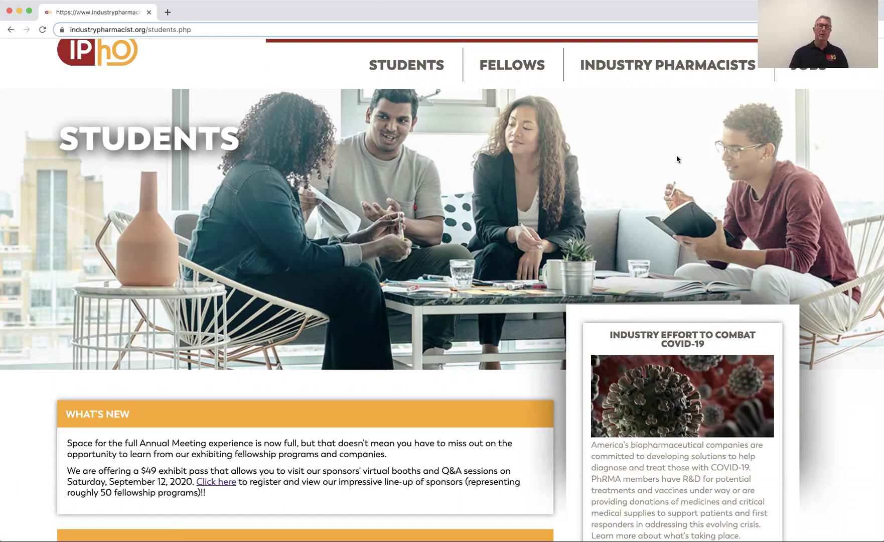
On the Students page, expand Midyear and Fellowship Preparation and follow its FellowMatch link.
scroll(676, 158, down, 5)
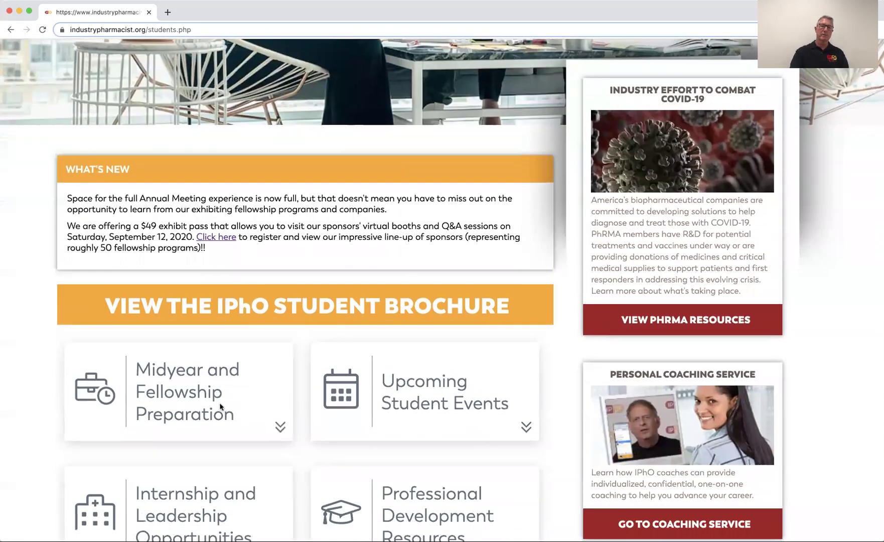
click(220, 406)
scroll(216, 407, down, 1)
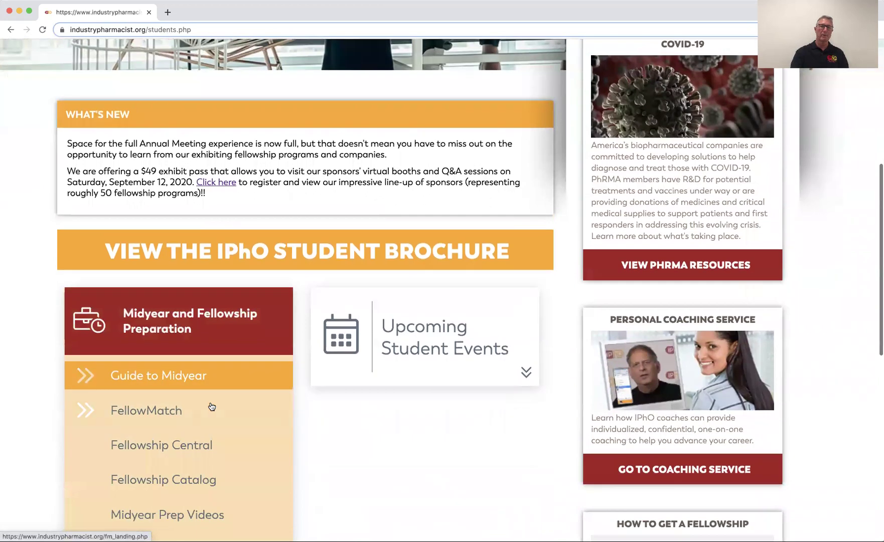
scroll(211, 382, up, 2)
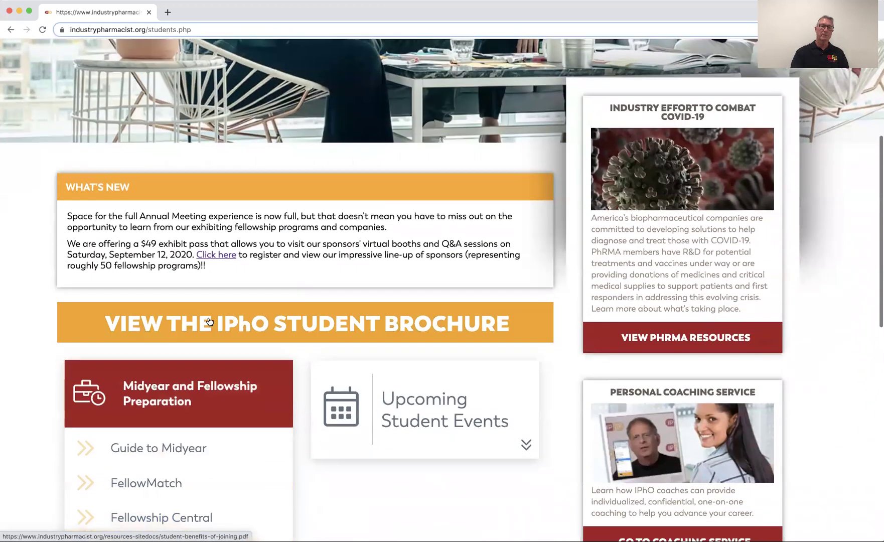
scroll(178, 414, down, 2)
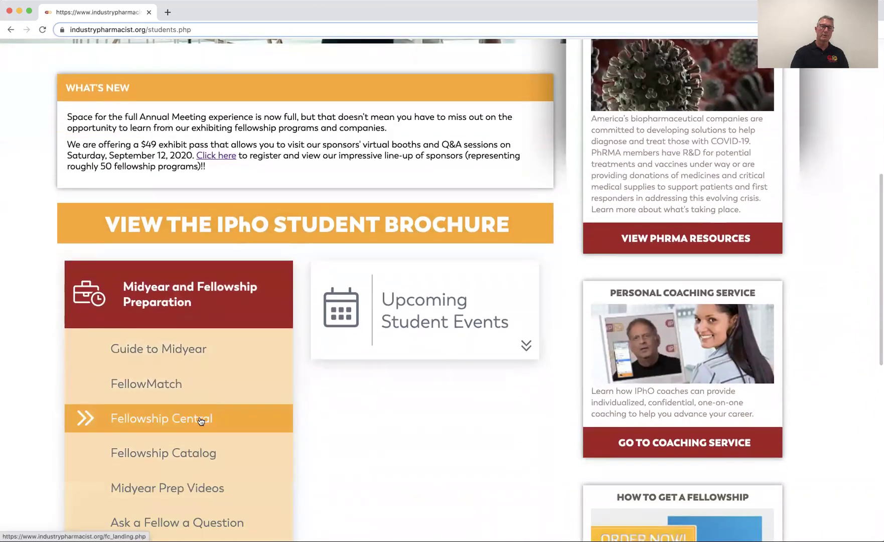
click(187, 385)
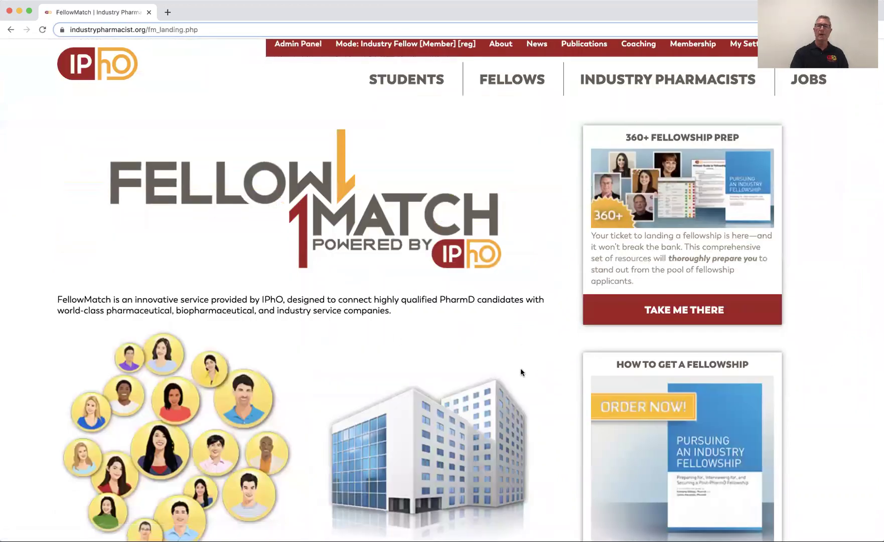
Browse the FellowMatch landing page and expand the CANDIDATES section.
scroll(520, 372, down, 1)
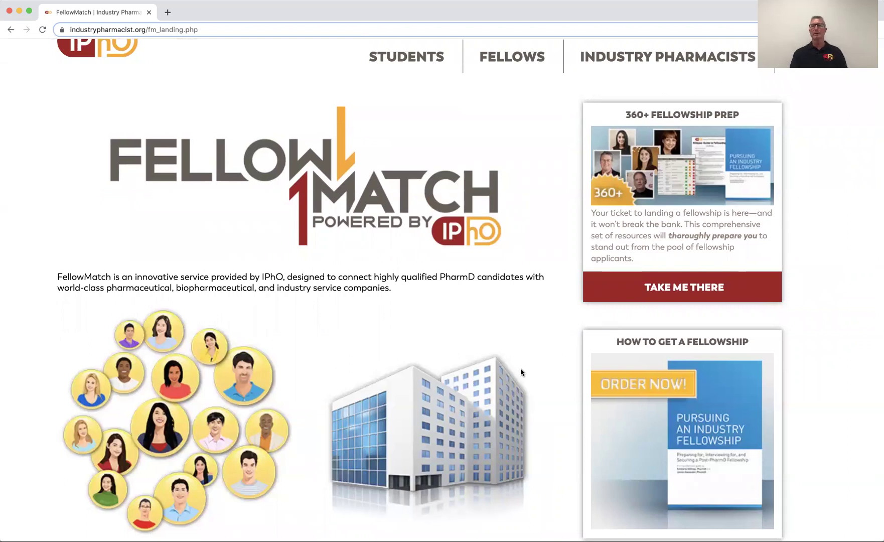
scroll(520, 373, up, 1)
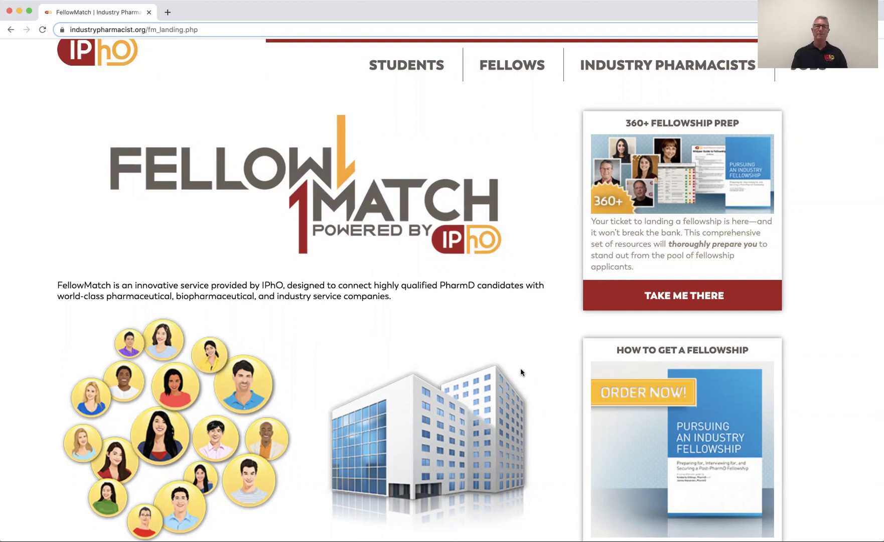
scroll(520, 372, down, 3)
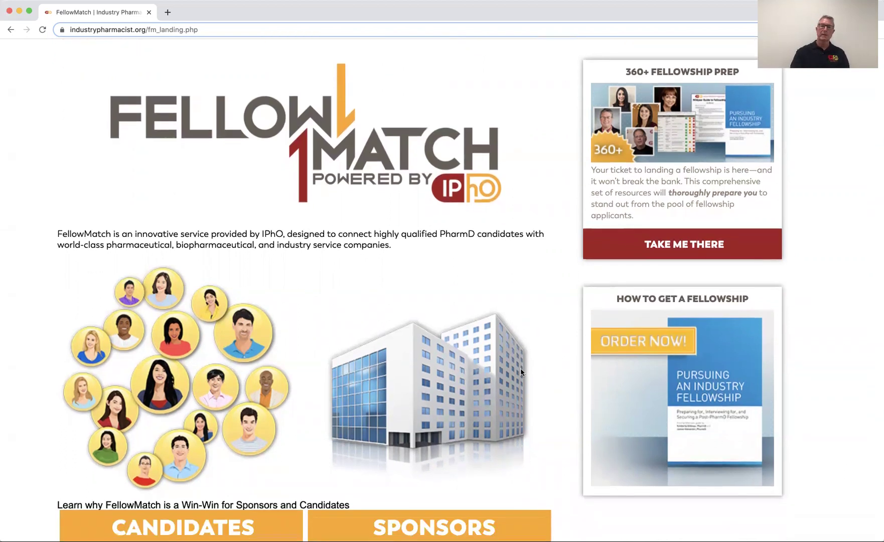
scroll(521, 372, down, 2)
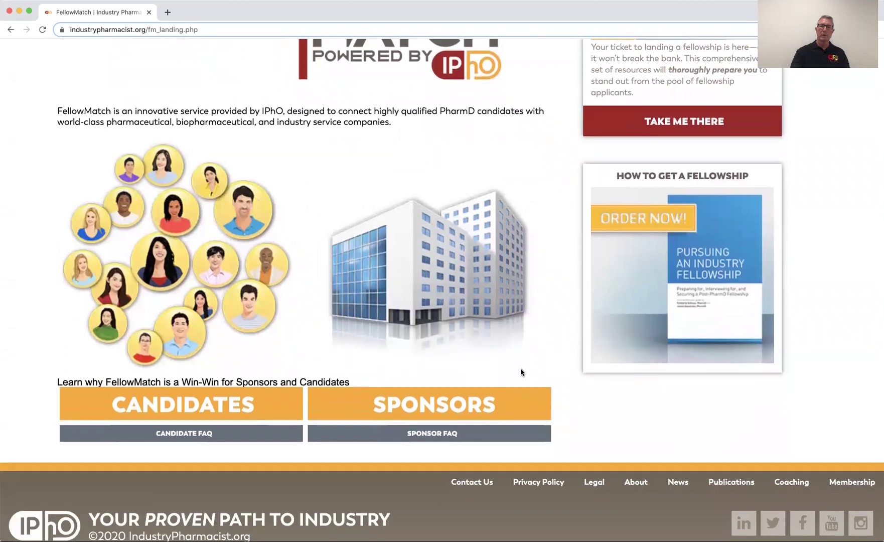
scroll(483, 351, up, 1)
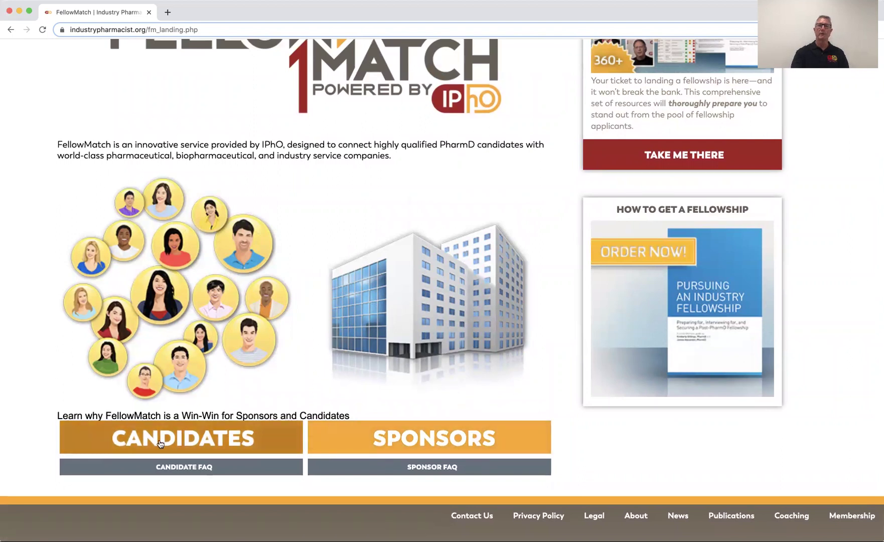
scroll(229, 339, up, 1)
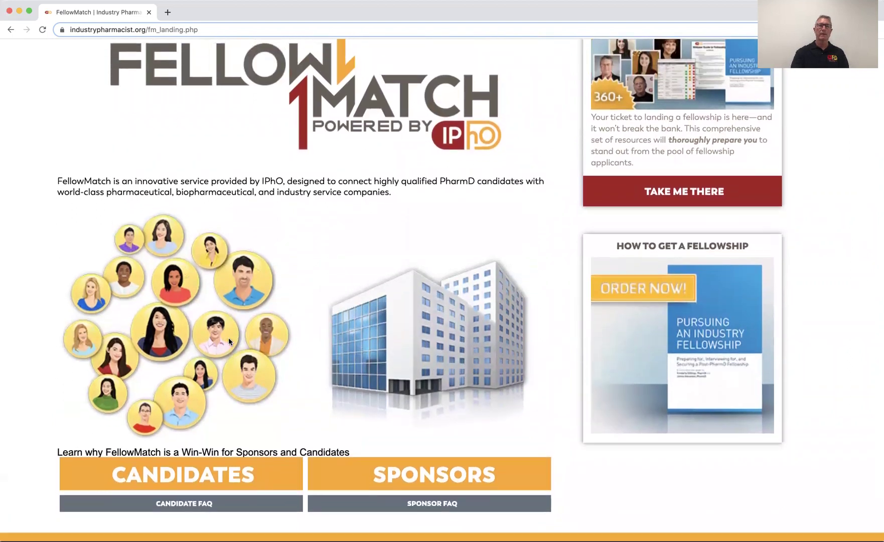
scroll(229, 338, down, 1)
click(246, 427)
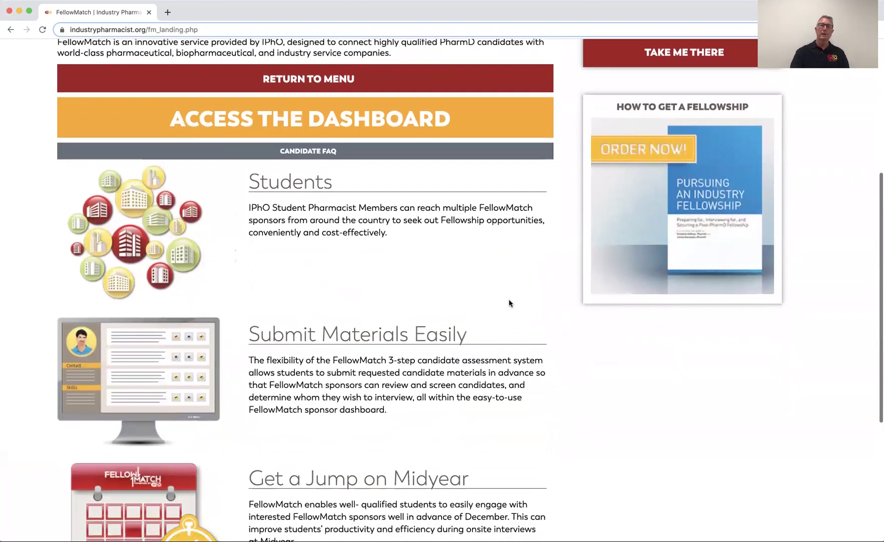
Enter the FellowMatch Candidate Dashboard and view the available fellowship positions.
scroll(509, 303, down, 5)
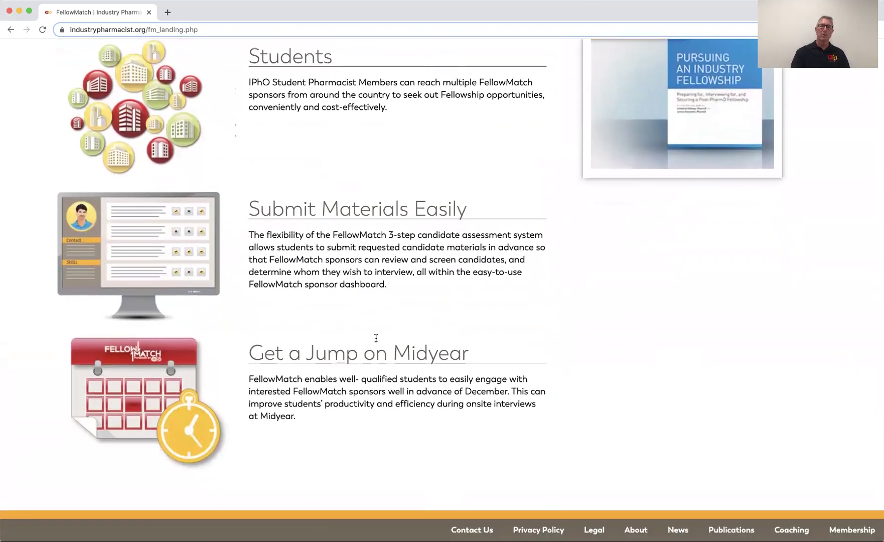
scroll(376, 338, up, 3)
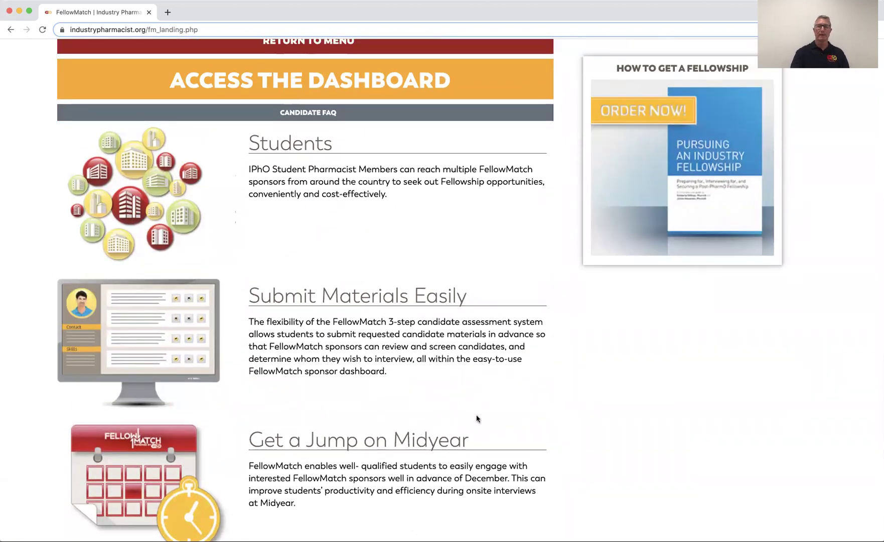
scroll(476, 419, up, 5)
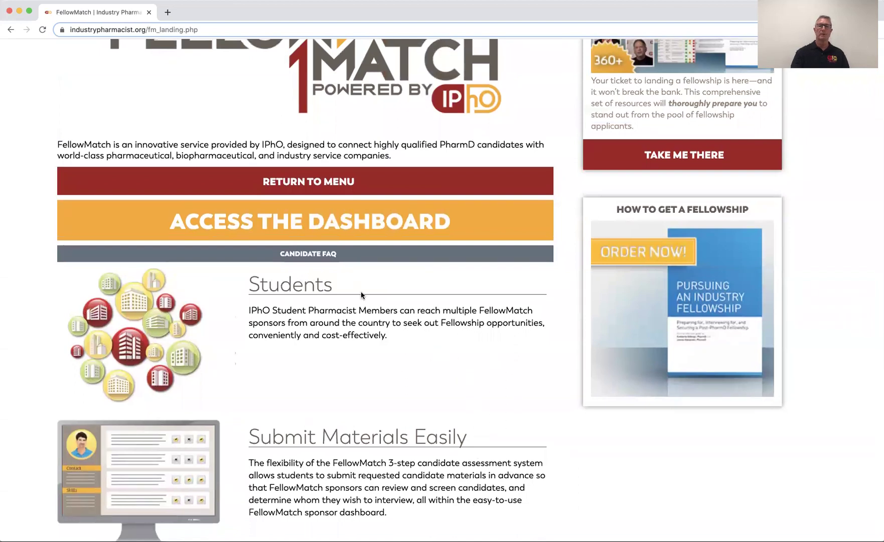
click(376, 221)
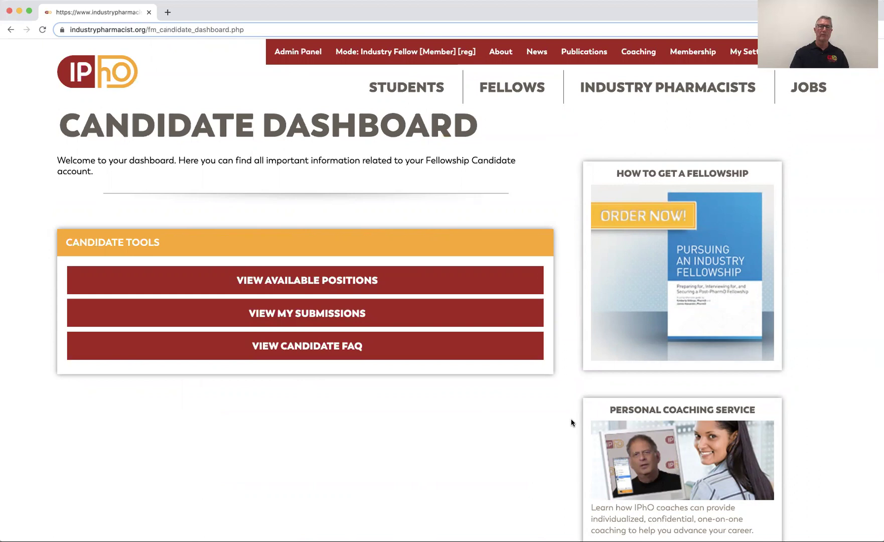
click(334, 285)
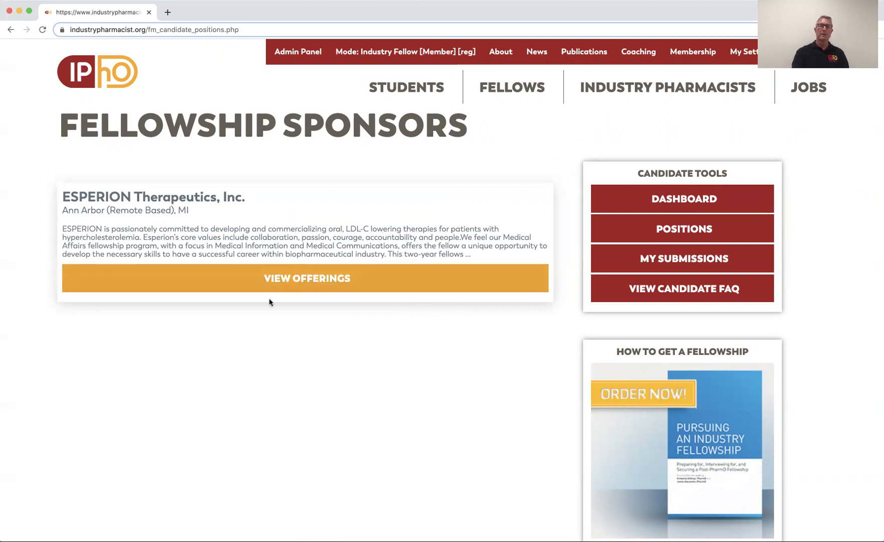
View Esperion Therapeutics' offerings and scroll down the detail page to APPLY NOW!
click(349, 284)
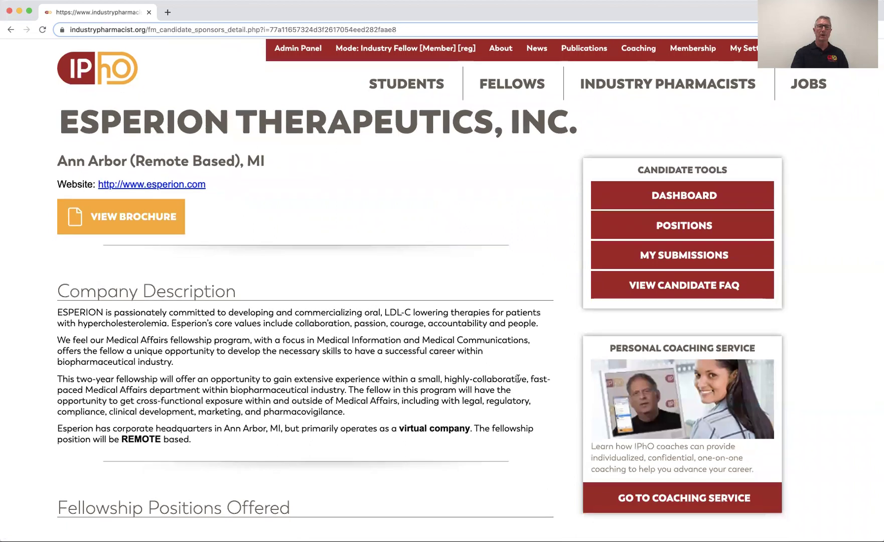
scroll(389, 291, down, 3)
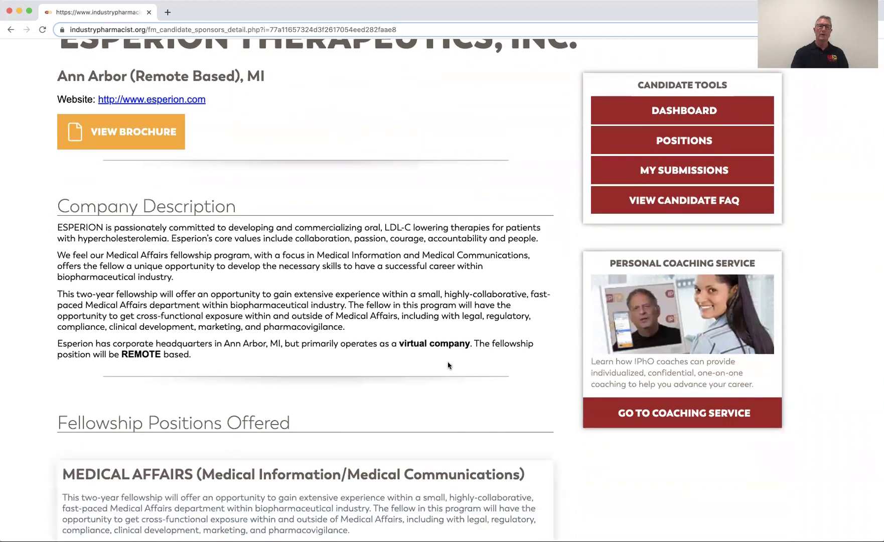
scroll(447, 361, down, 4)
scroll(448, 362, down, 3)
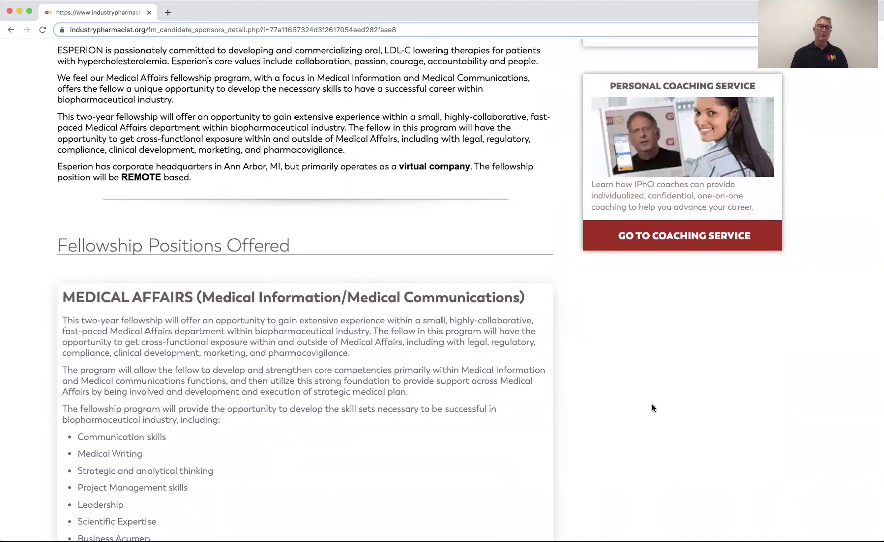
scroll(652, 404, down, 1)
scroll(389, 418, down, 4)
scroll(356, 405, down, 1)
Scroll back up Esperion's page and open its fellowship brochure.
scroll(358, 405, up, 4)
scroll(358, 405, up, 6)
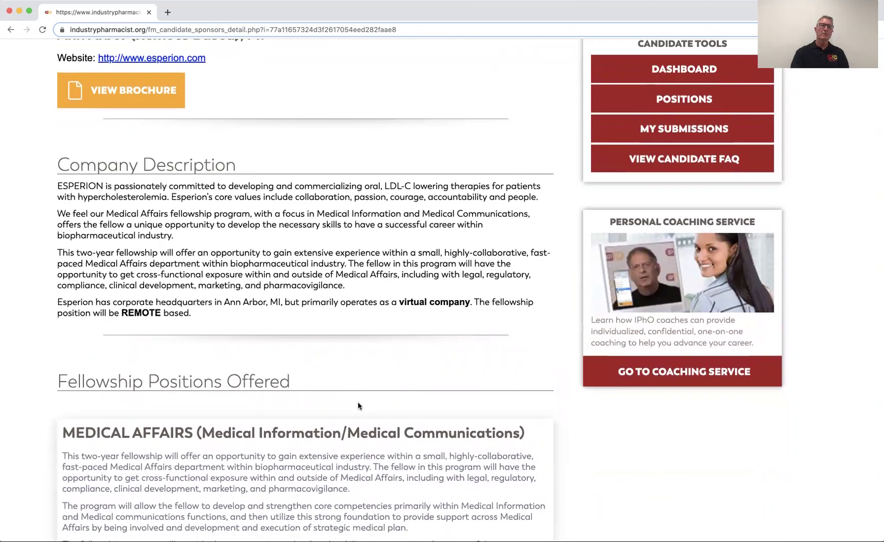
scroll(358, 406, up, 2)
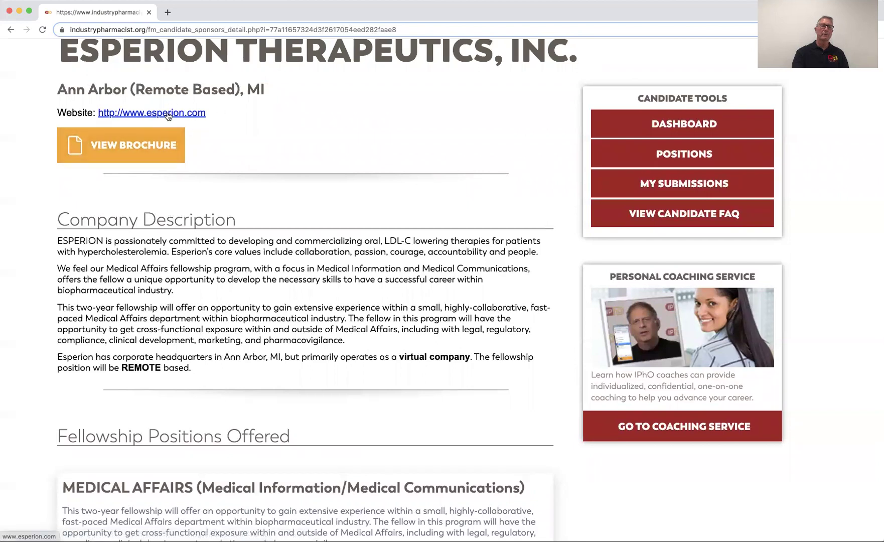
scroll(298, 205, down, 15)
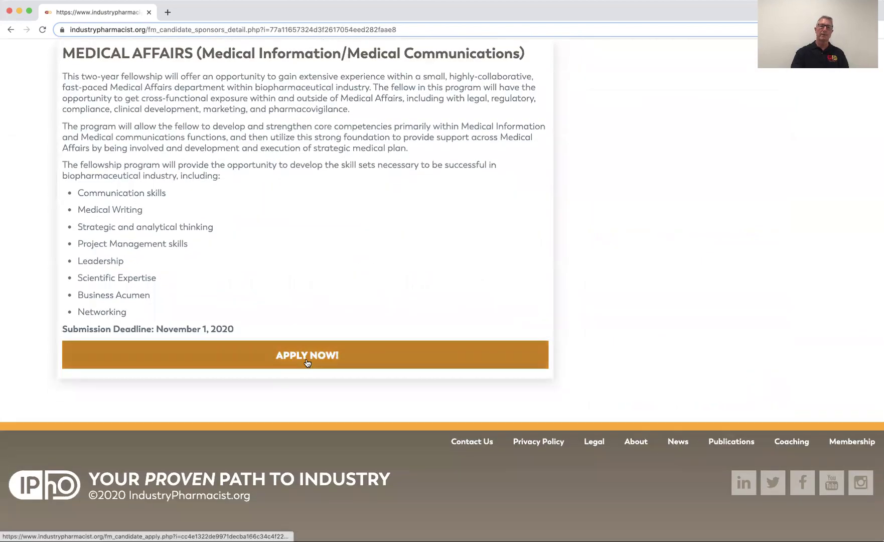
scroll(288, 207, up, 13)
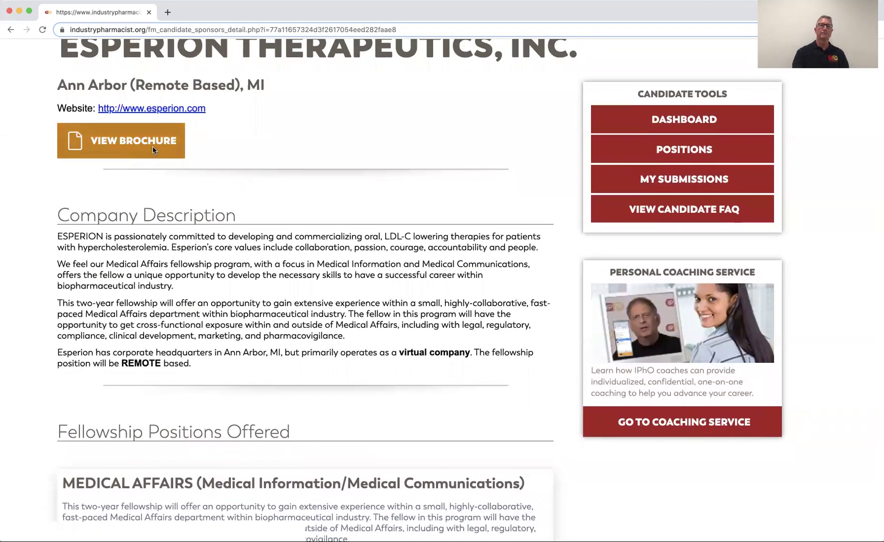
click(150, 147)
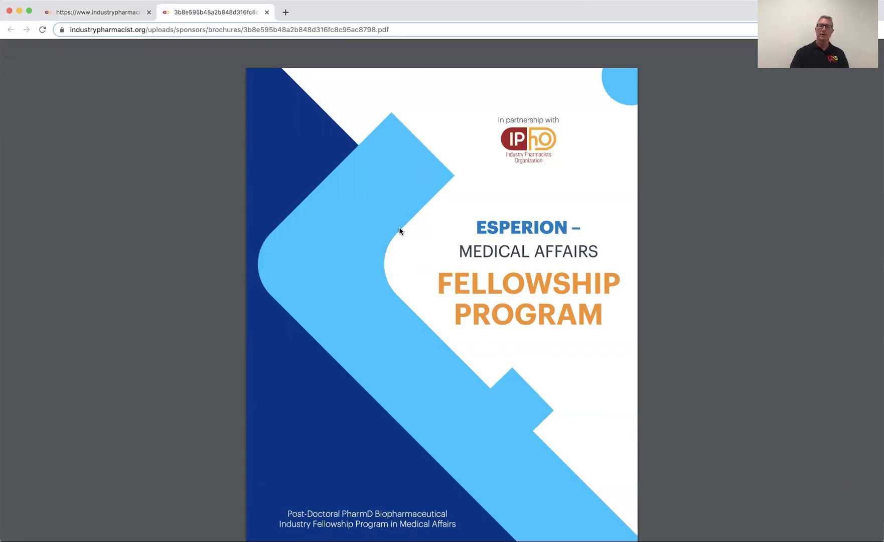
Scroll through the 14-page Esperion Medical Affairs Fellowship Program brochure PDF.
scroll(399, 230, down, 6)
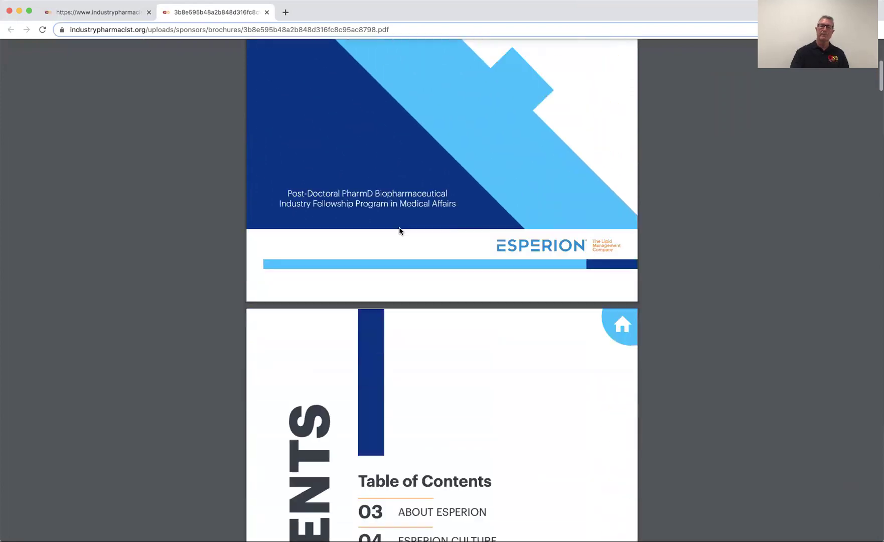
scroll(399, 230, down, 10)
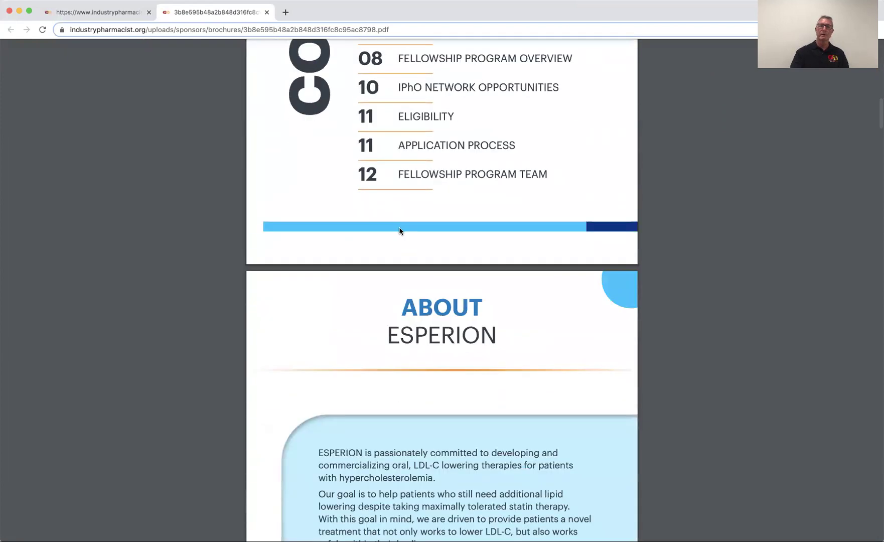
scroll(408, 216, up, 1)
scroll(408, 221, down, 2)
scroll(407, 217, up, 2)
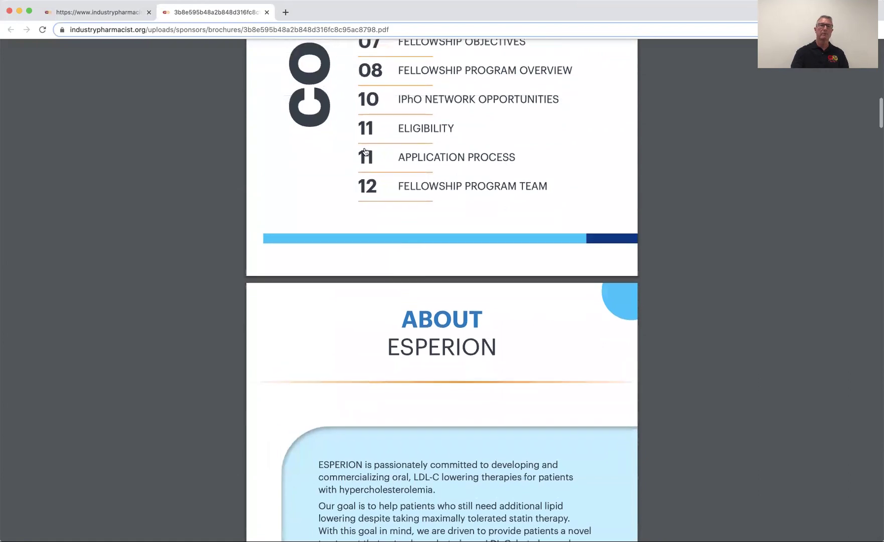
Back on Esperion's page, apply for the Medical Affairs fellowship and review the CV, letter of intent and transcript uploads.
click(124, 14)
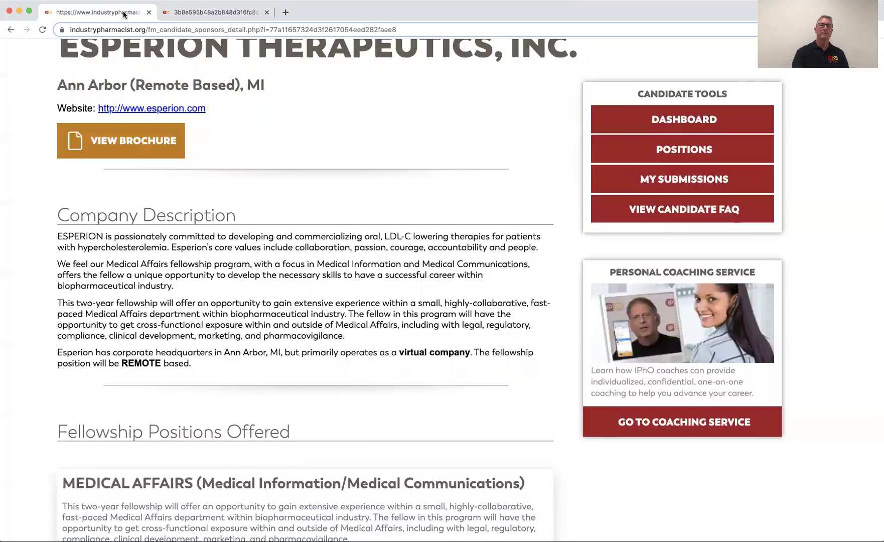
scroll(289, 219, down, 9)
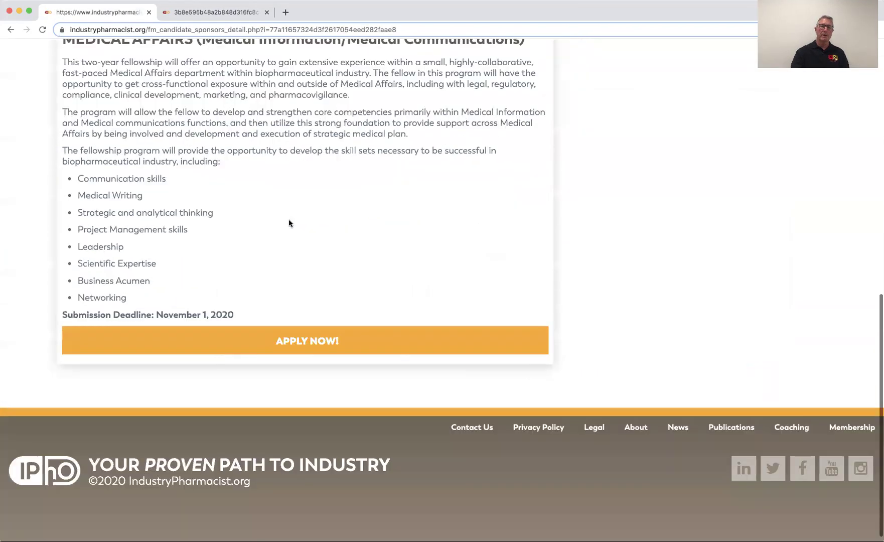
click(369, 335)
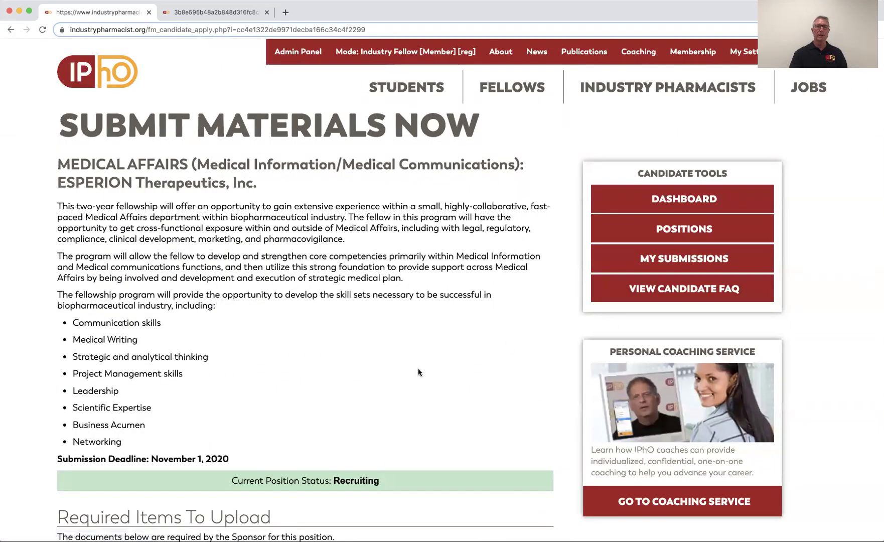
scroll(418, 371, down, 1)
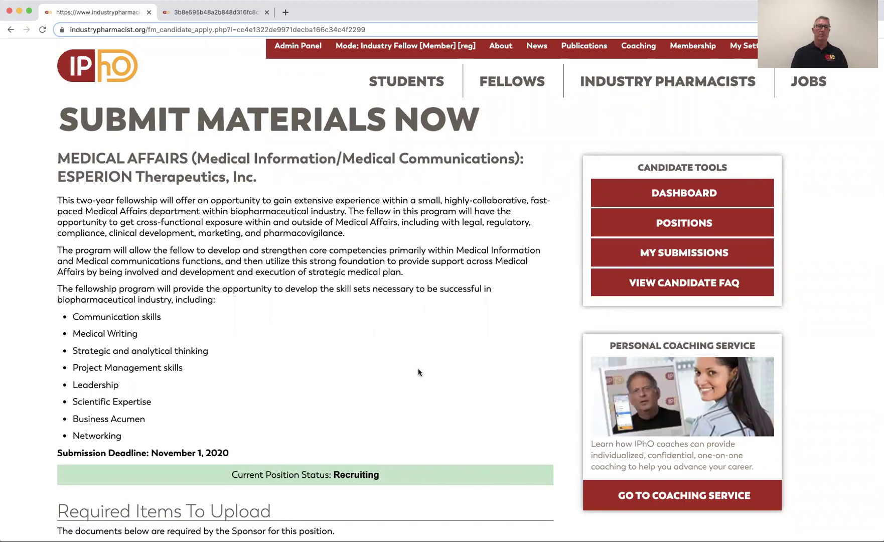
scroll(419, 372, down, 3)
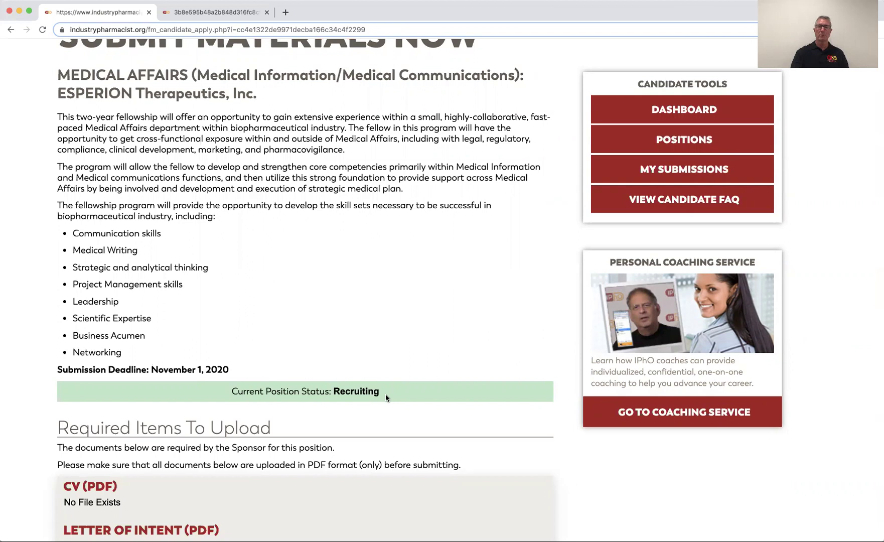
scroll(386, 398, down, 3)
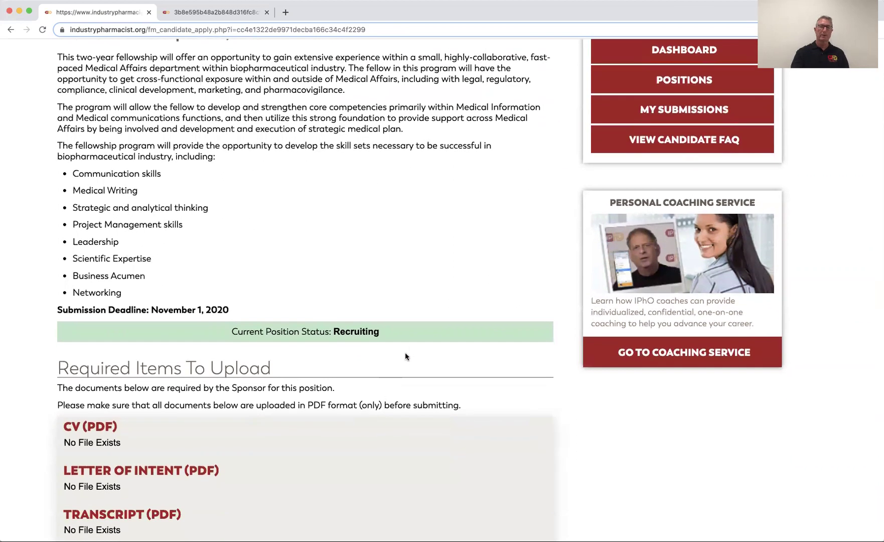
scroll(406, 356, down, 3)
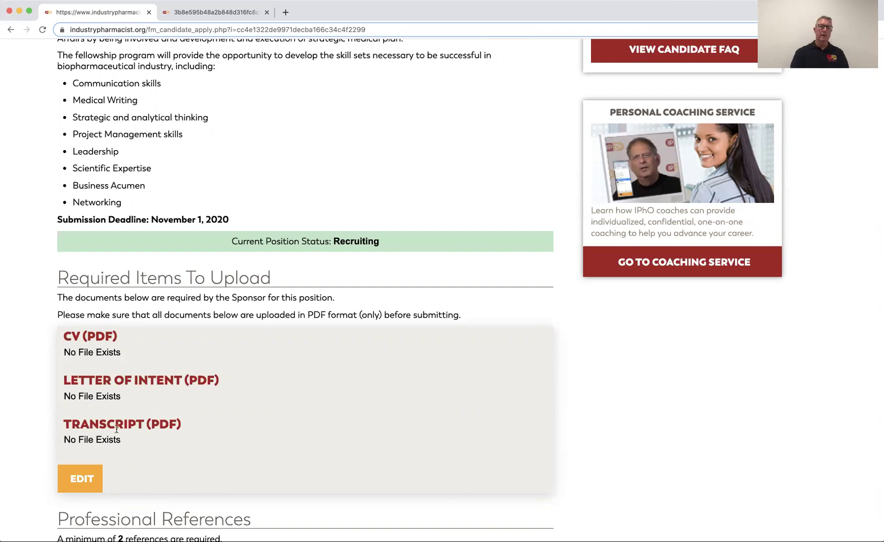
click(86, 478)
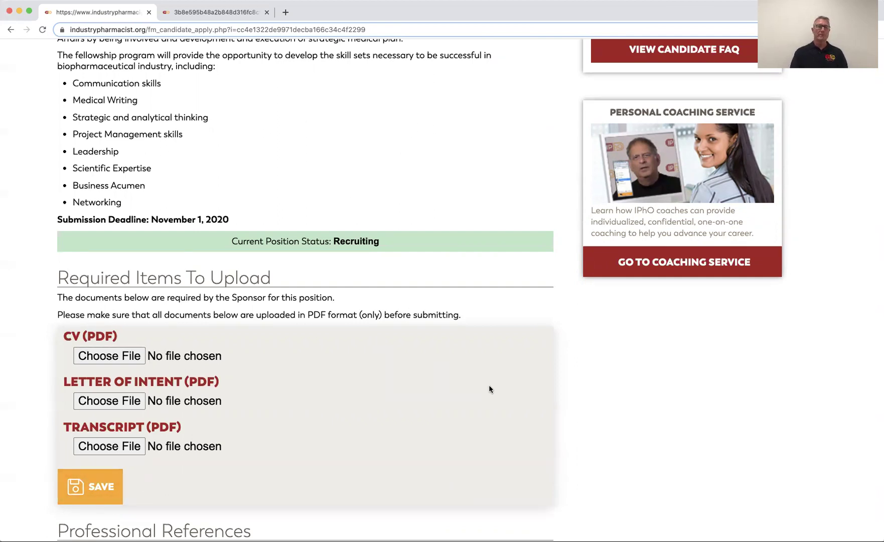
click(93, 486)
scroll(233, 469, down, 5)
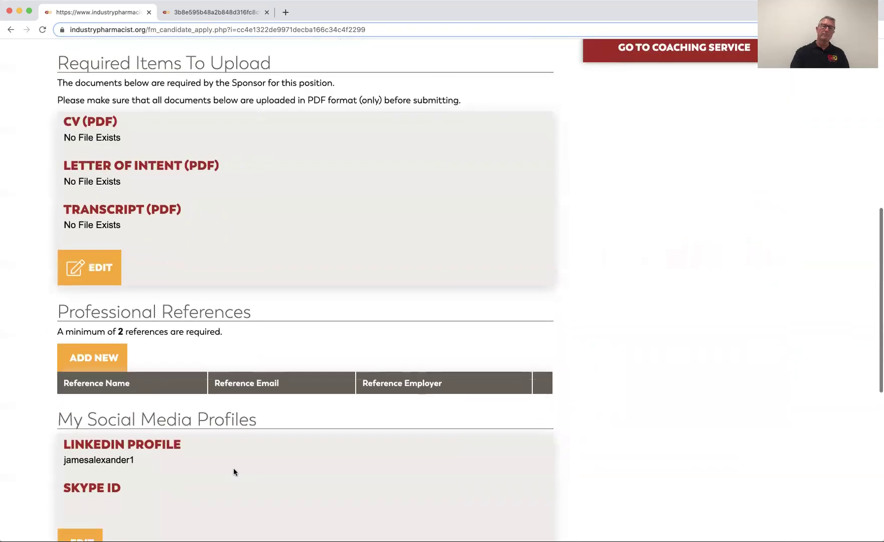
scroll(618, 303, down, 2)
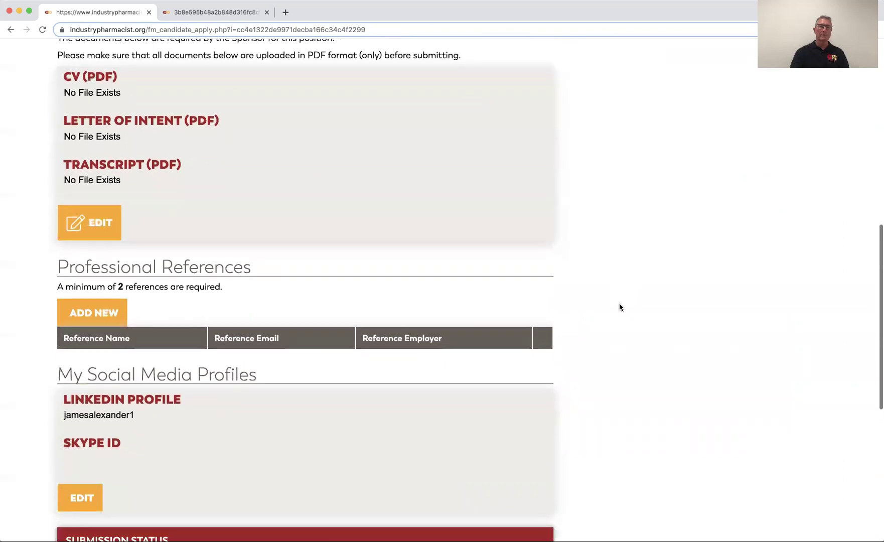
scroll(619, 304, down, 1)
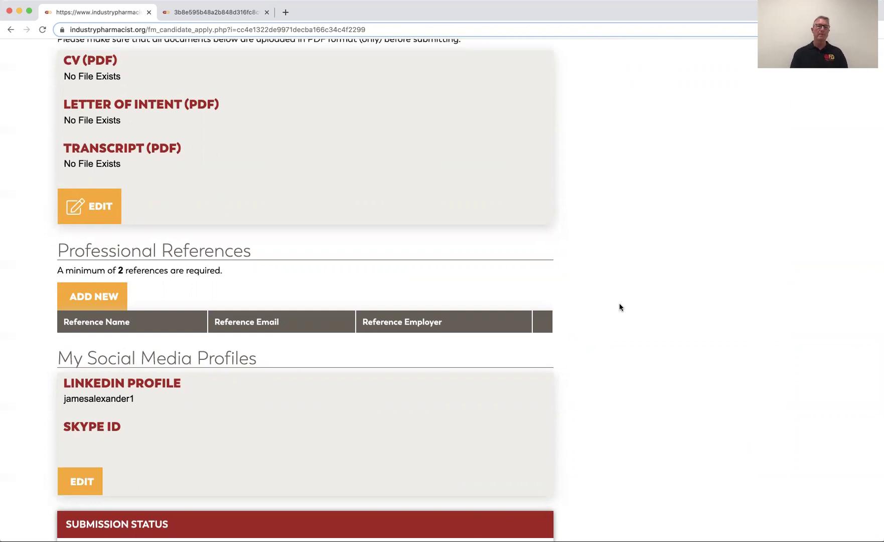
Add a blank Professional References row and save it empty, dismissing the missing-fields error.
click(95, 296)
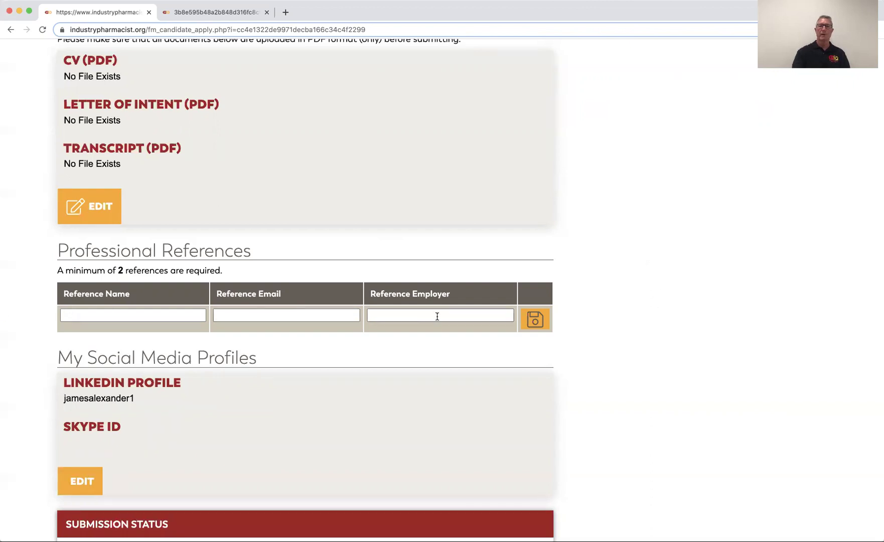
click(536, 321)
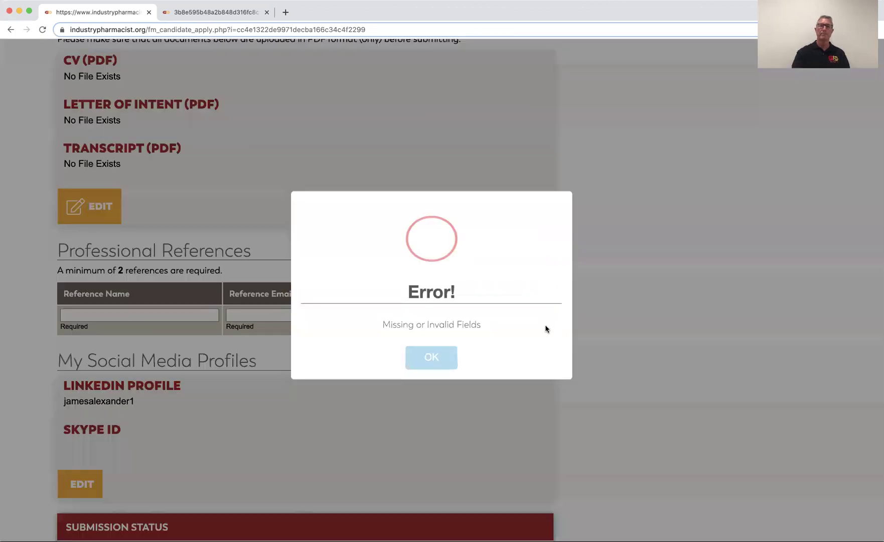
click(434, 361)
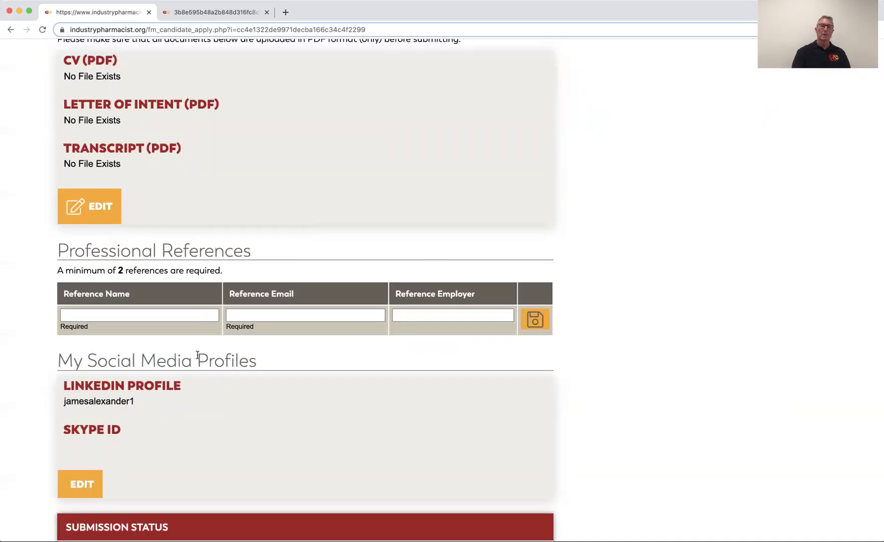
scroll(193, 356, down, 5)
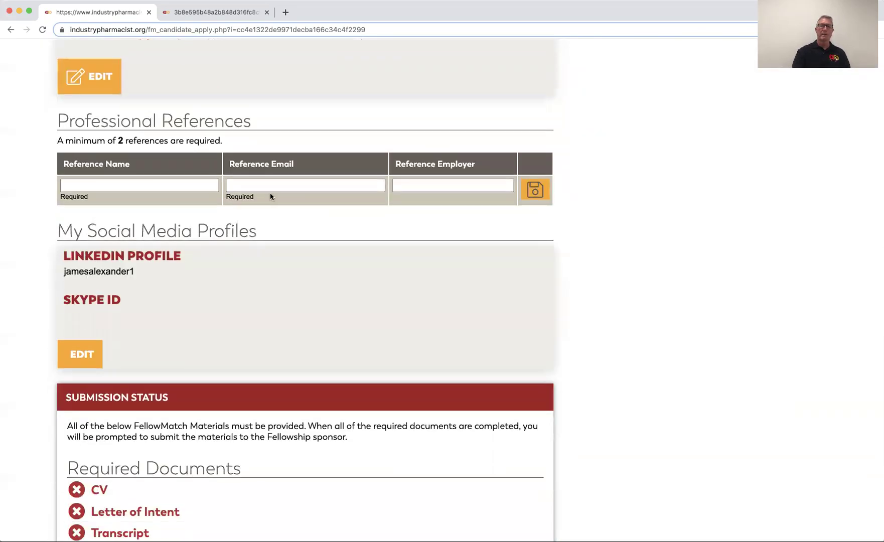
scroll(299, 272, down, 2)
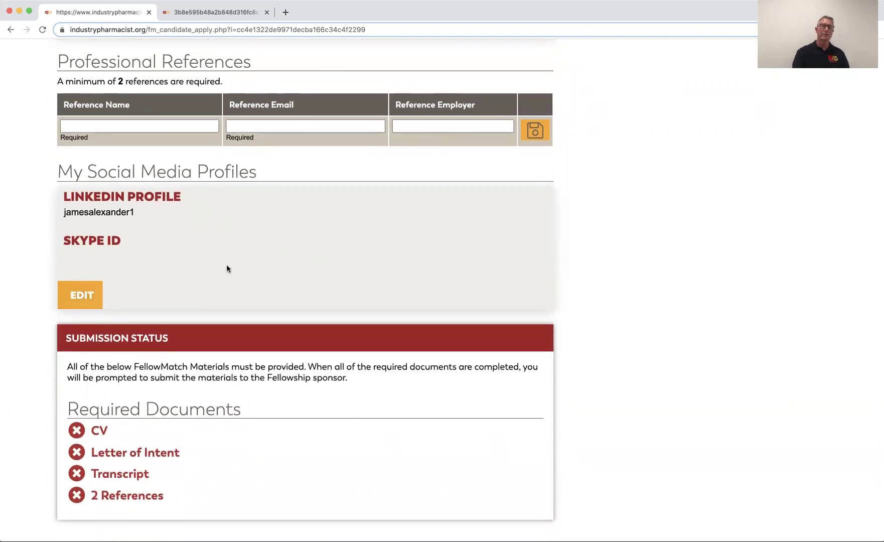
scroll(227, 266, down, 3)
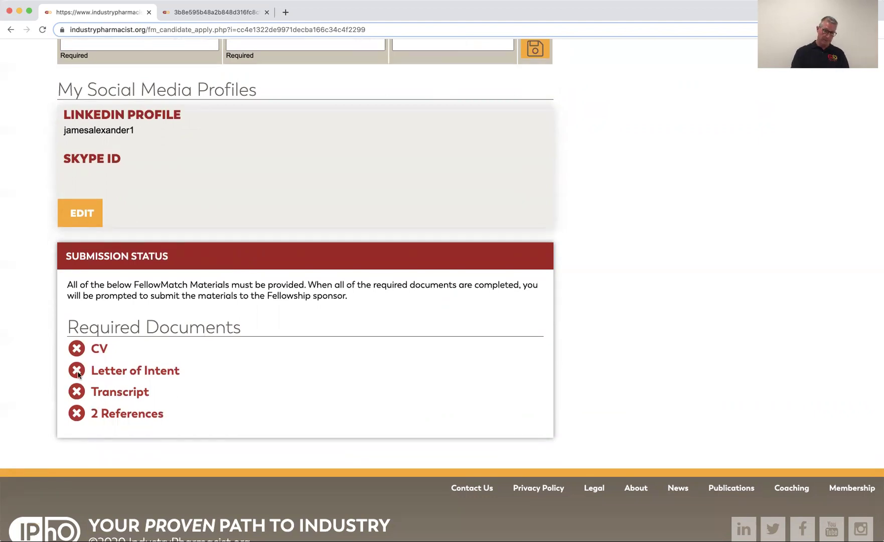
scroll(278, 331, up, 5)
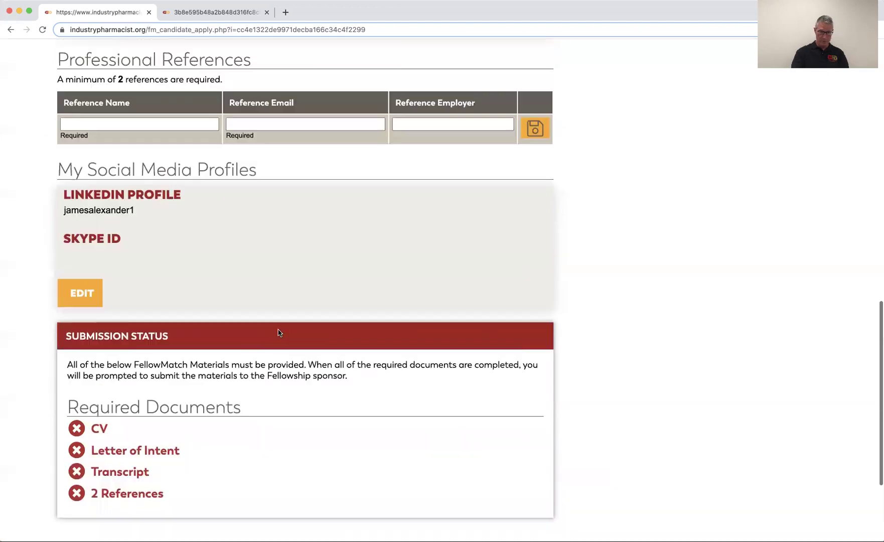
scroll(241, 319, down, 6)
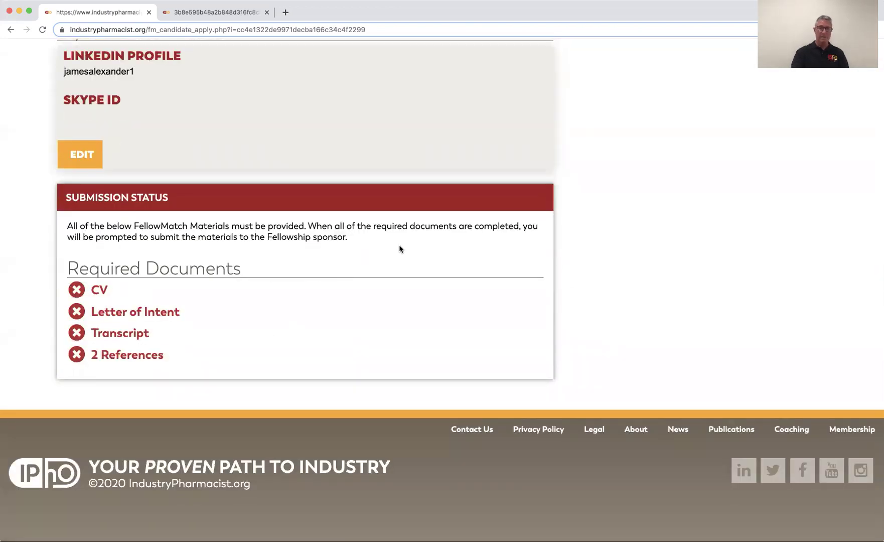
scroll(400, 248, up, 8)
scroll(399, 249, up, 10)
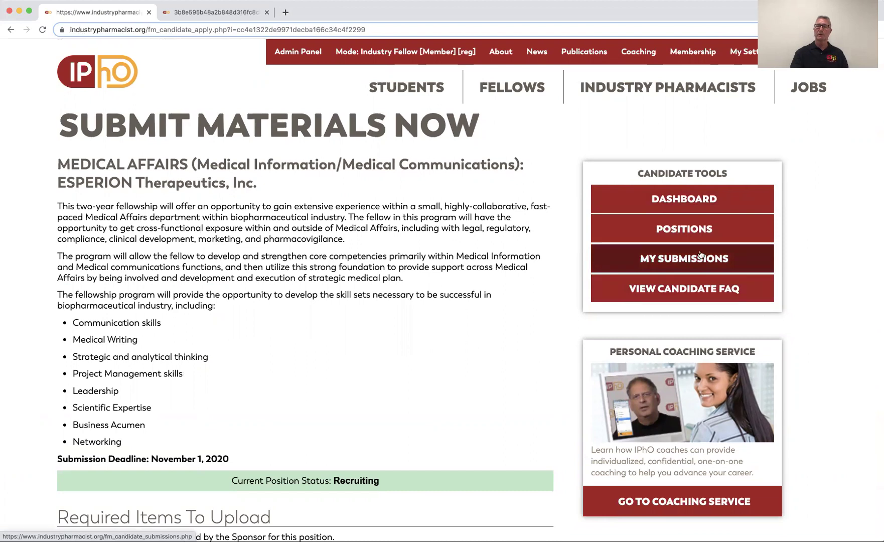
Go to POSITIONS, then the Candidate Tools DASHBOARD, then back one page.
click(675, 229)
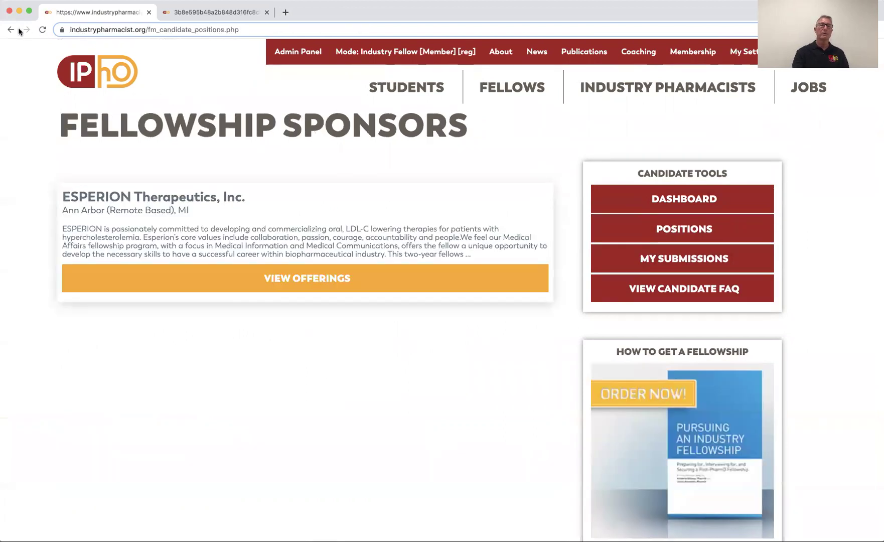
click(691, 198)
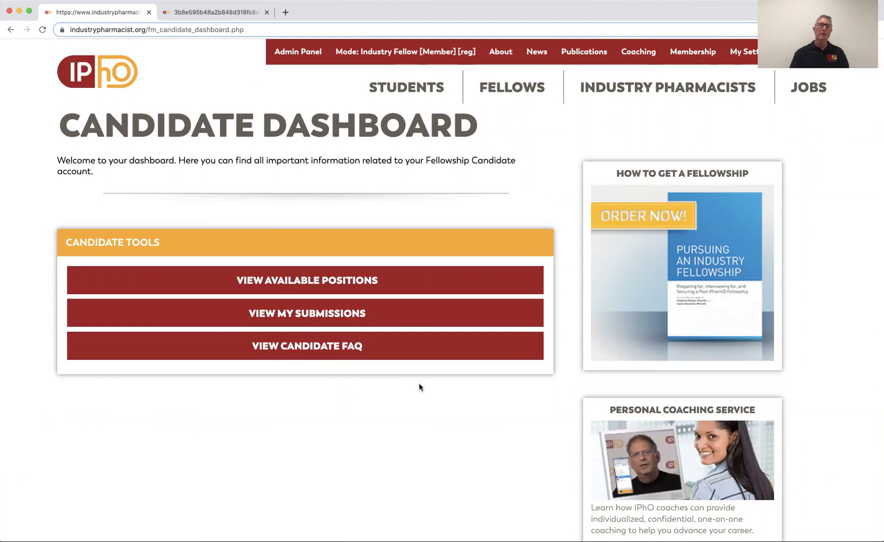
click(5, 33)
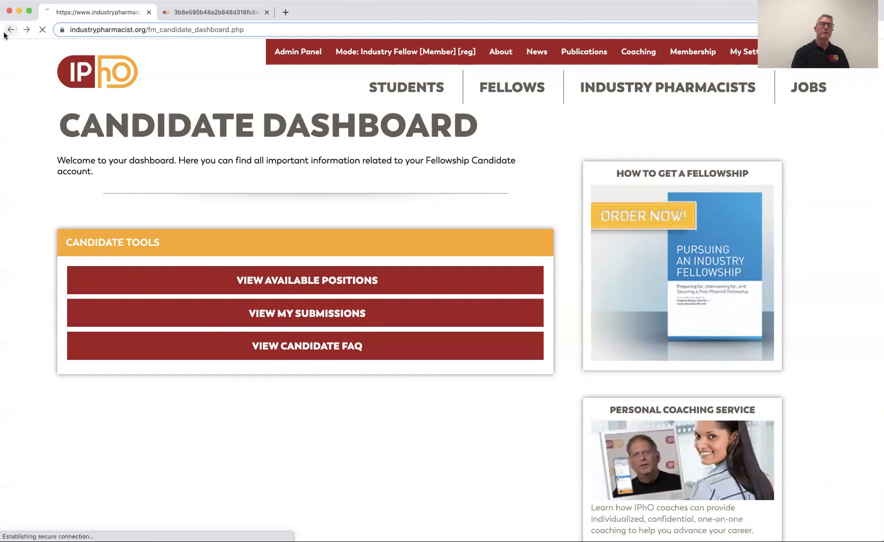